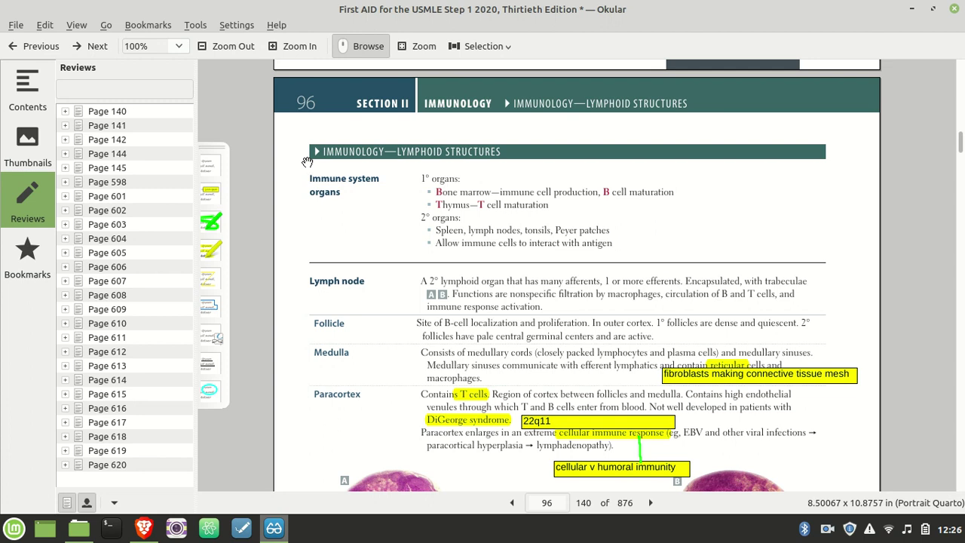
Scroll down page 96 to show the lymph node diagram below the table.
scroll(307, 163, down, 3)
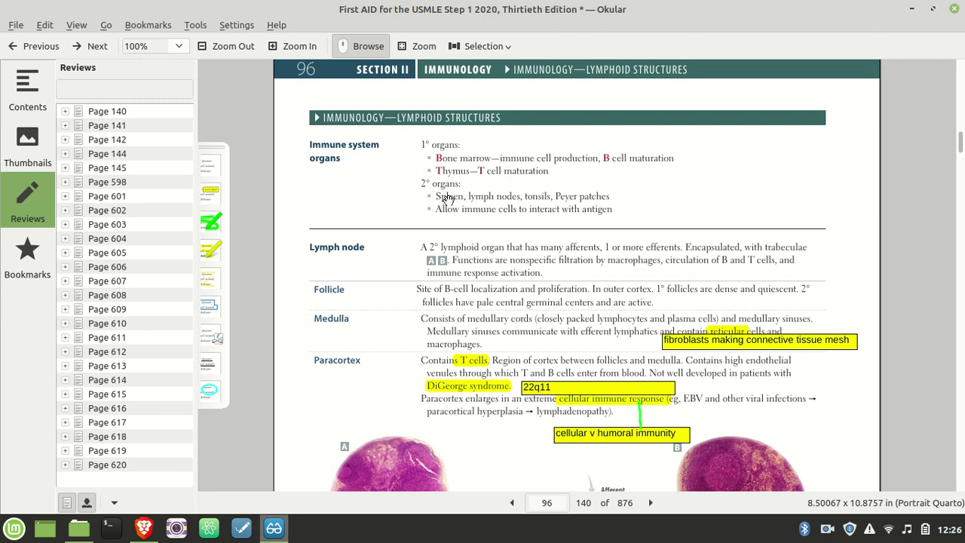
scroll(392, 216, down, 3)
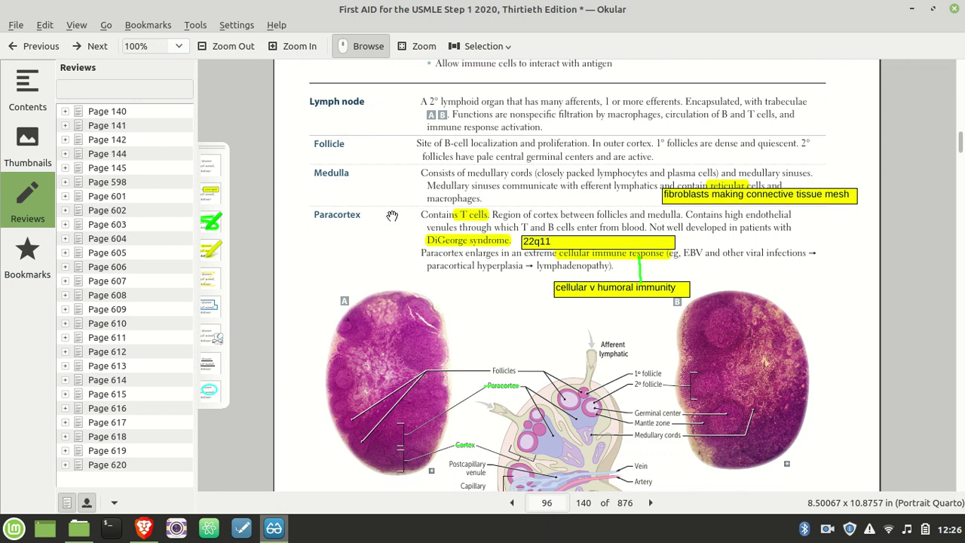
scroll(392, 216, up, 1)
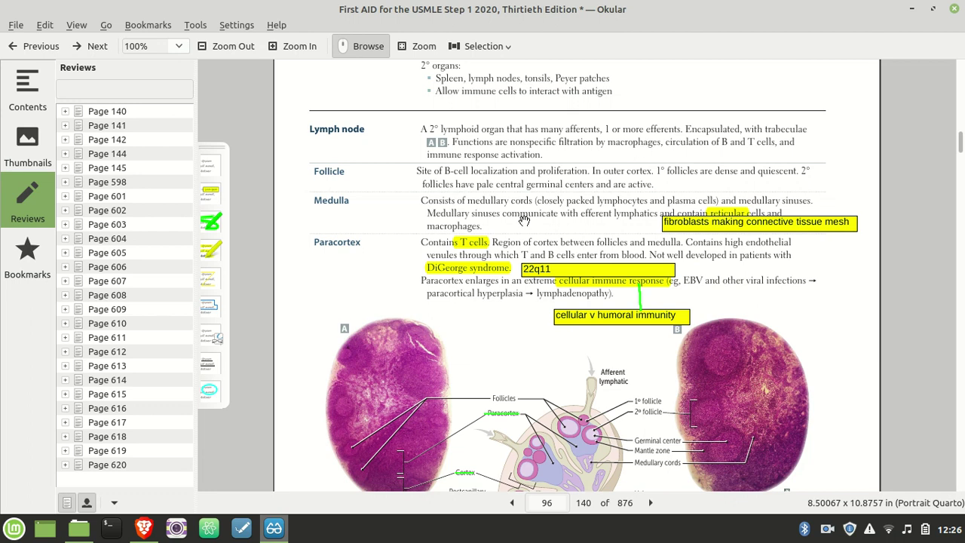
scroll(524, 221, down, 2)
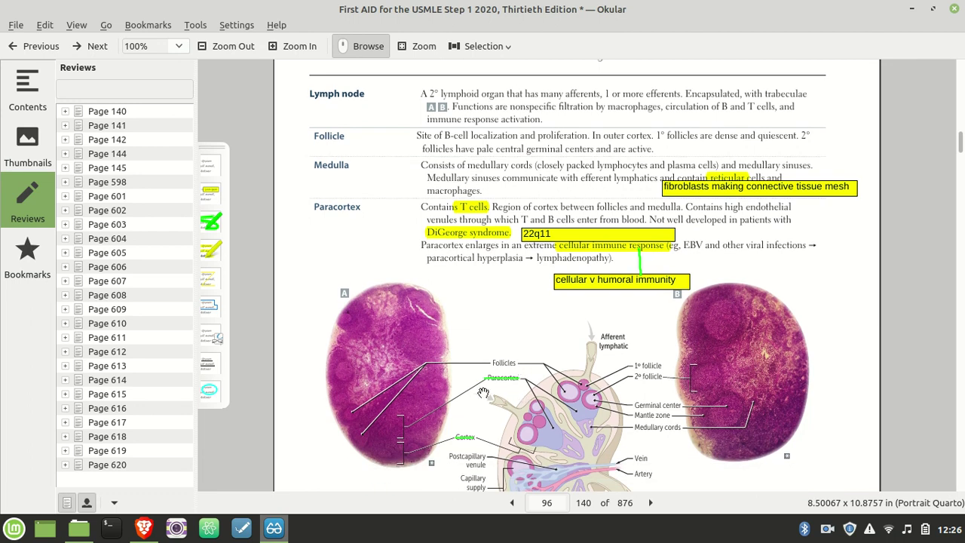
scroll(530, 366, down, 5)
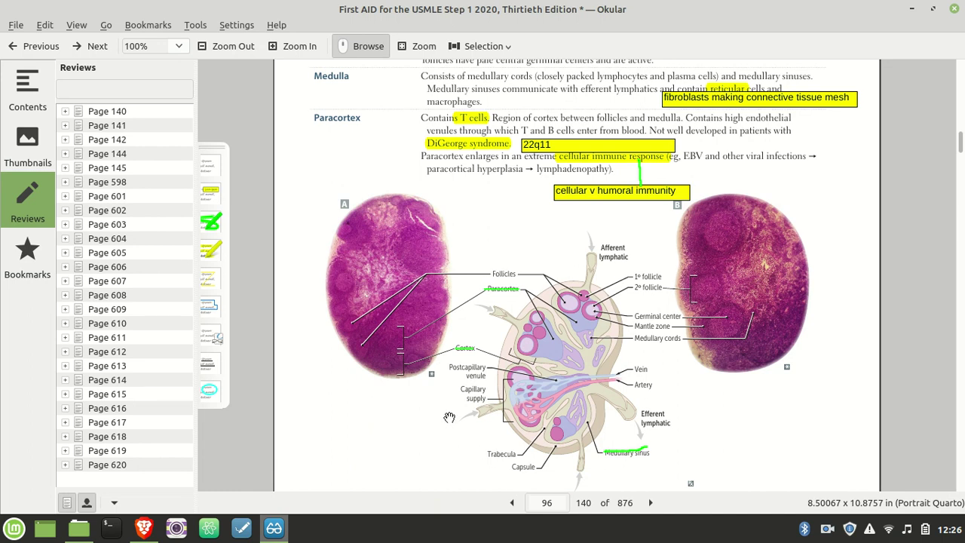
scroll(449, 417, up, 4)
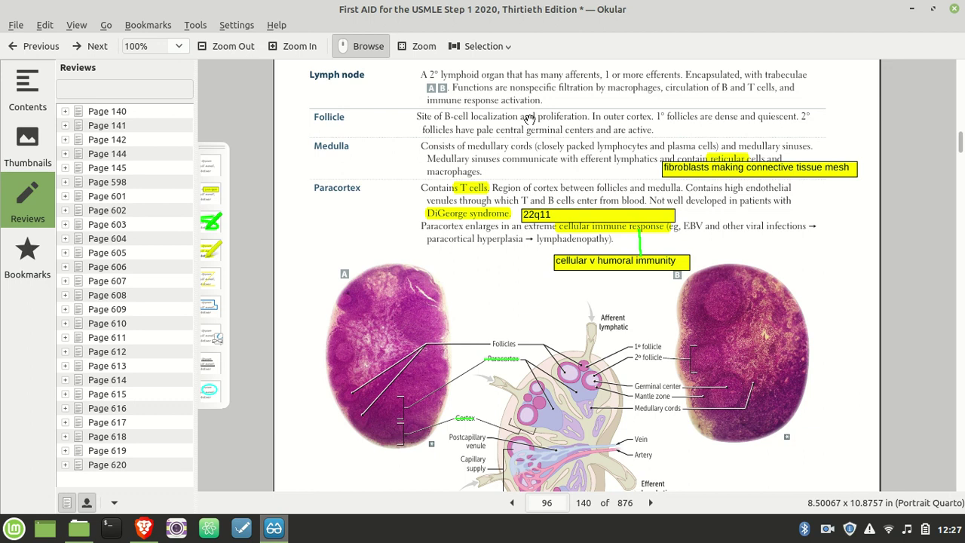
scroll(529, 120, down, 2)
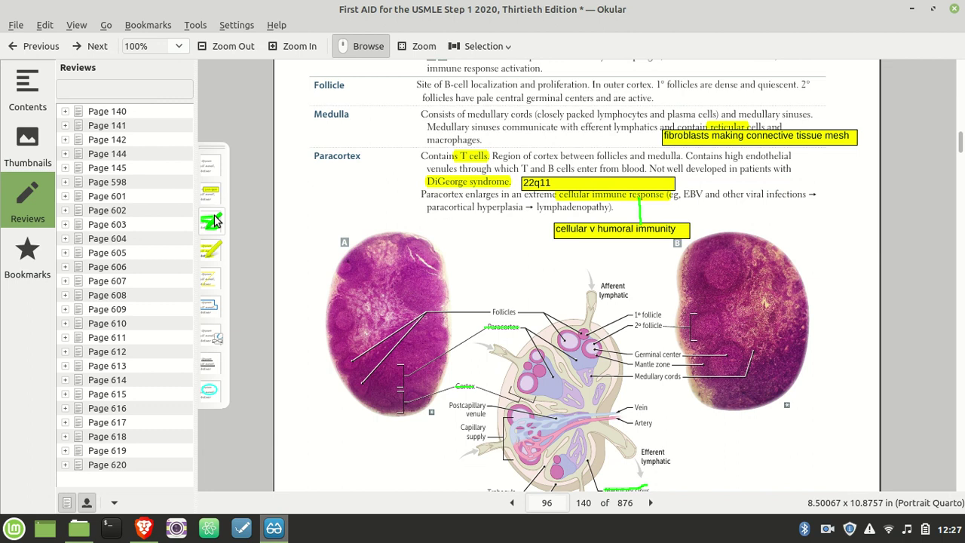
Strike through the 1° follicle, 2° follicle and Germinal center labels with green freehand lines.
click(212, 221)
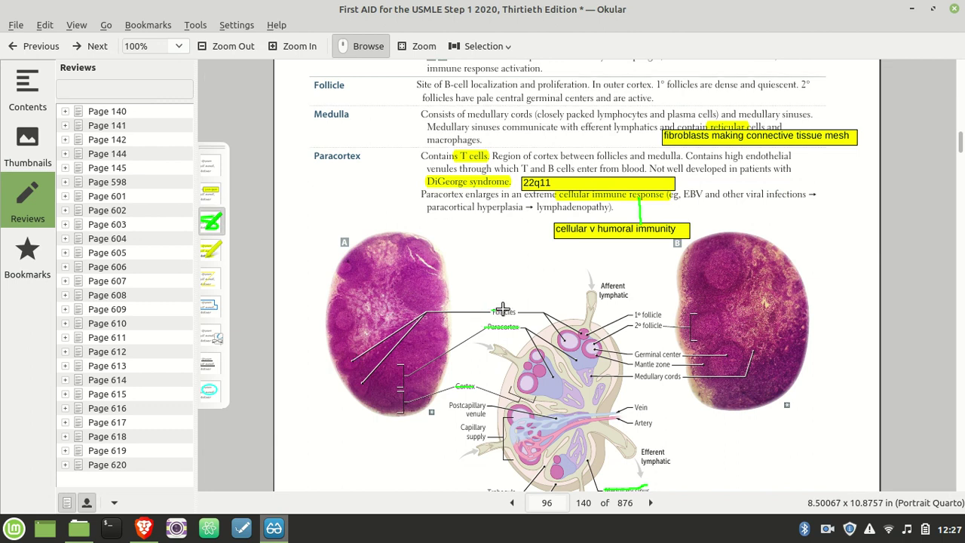
key(Escape)
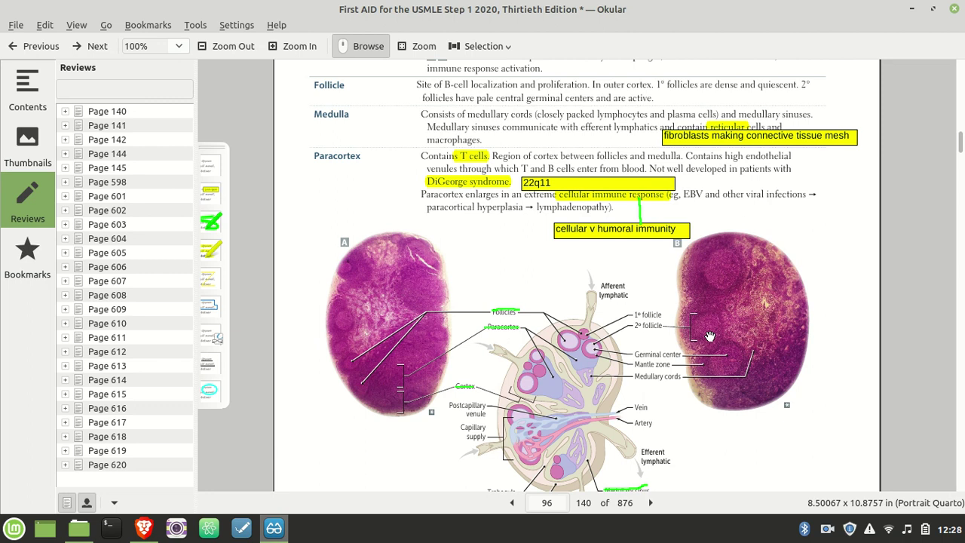
click(211, 221)
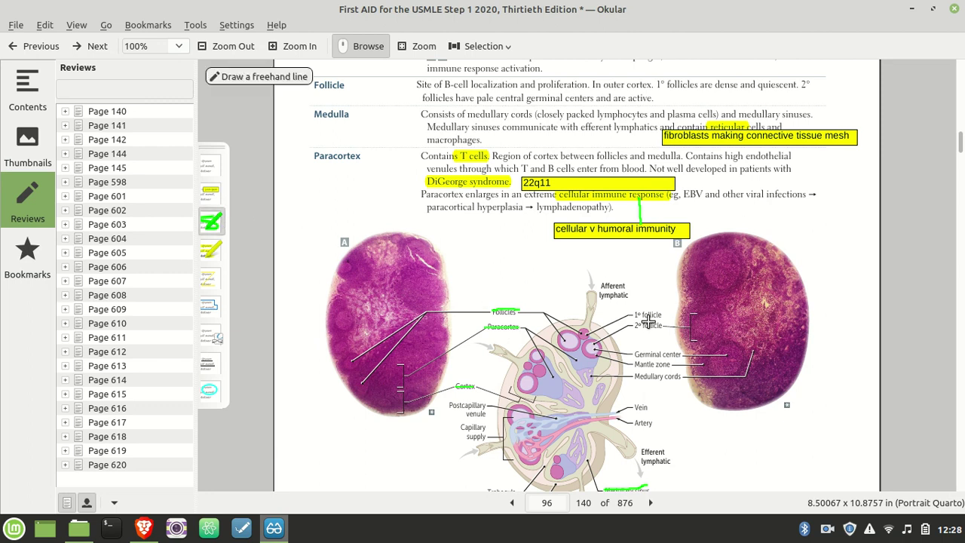
drag(634, 314, 673, 315)
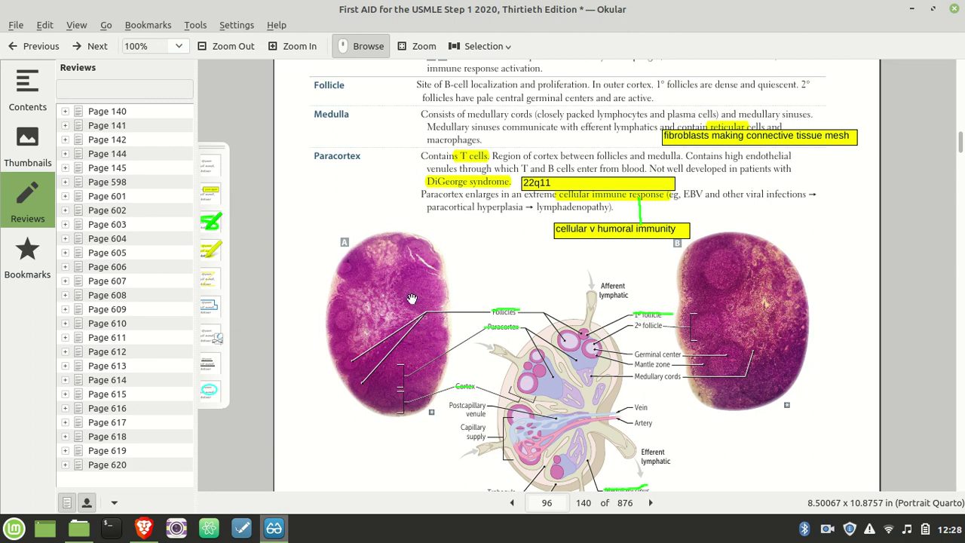
click(211, 221)
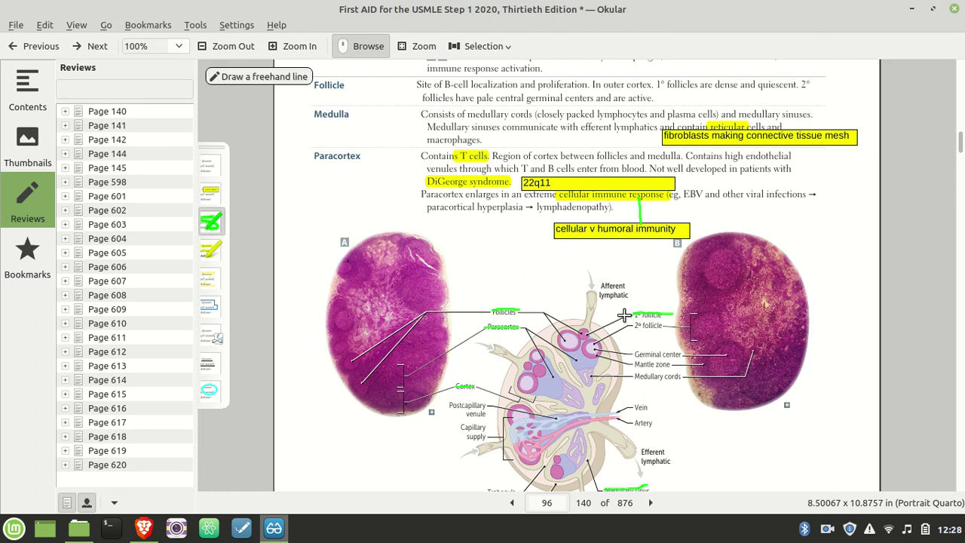
drag(628, 325, 661, 326)
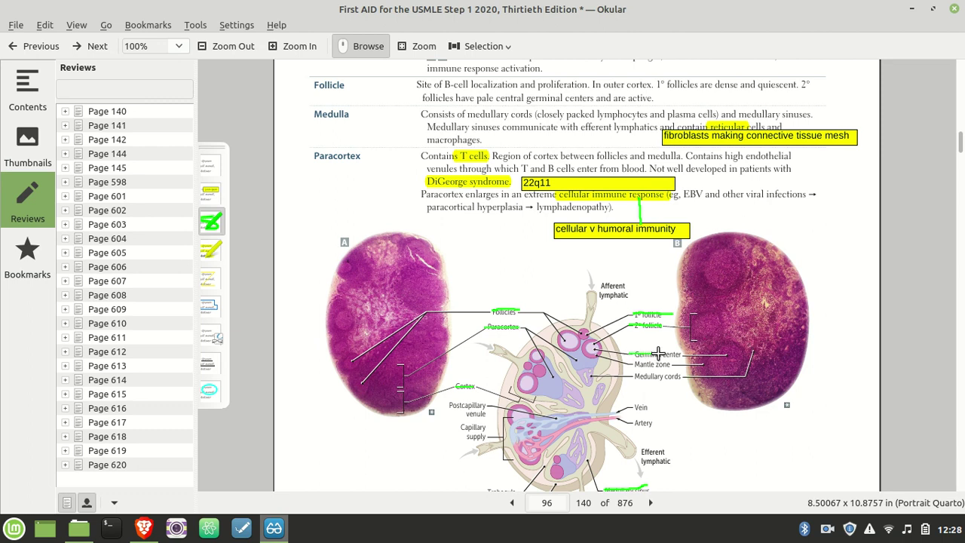
drag(634, 354, 681, 353)
Scroll to reveal the diagram's lower labels, down to Trabecula and Capsule.
scroll(615, 398, down, 1)
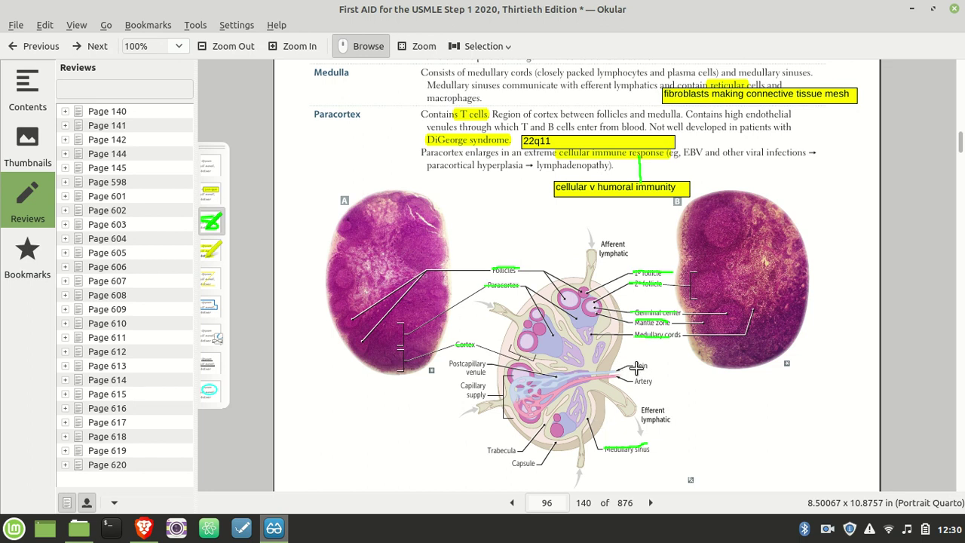
Strike through the Vein, Postcapillary venule, Capillary supply, Capsule and Trabecula labels in green.
mouse_move(632, 366)
mouse_down()
mouse_move(647, 368)
mouse_move(638, 382)
mouse_move(647, 382)
mouse_up()
drag(458, 385, 500, 384)
drag(443, 361, 486, 361)
drag(505, 463, 537, 462)
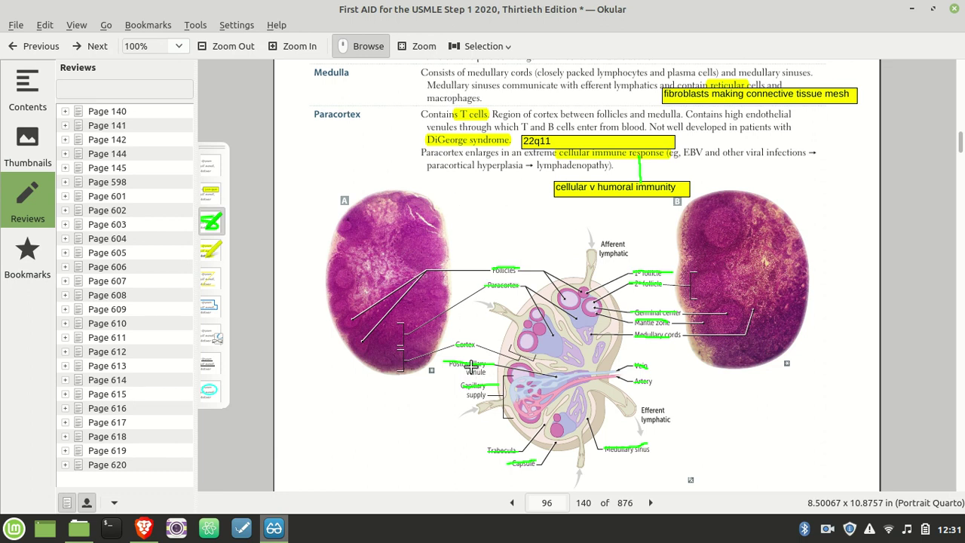
Scroll up and back down until micrograph A and the Paracortex description are fully visible.
scroll(368, 234, up, 3)
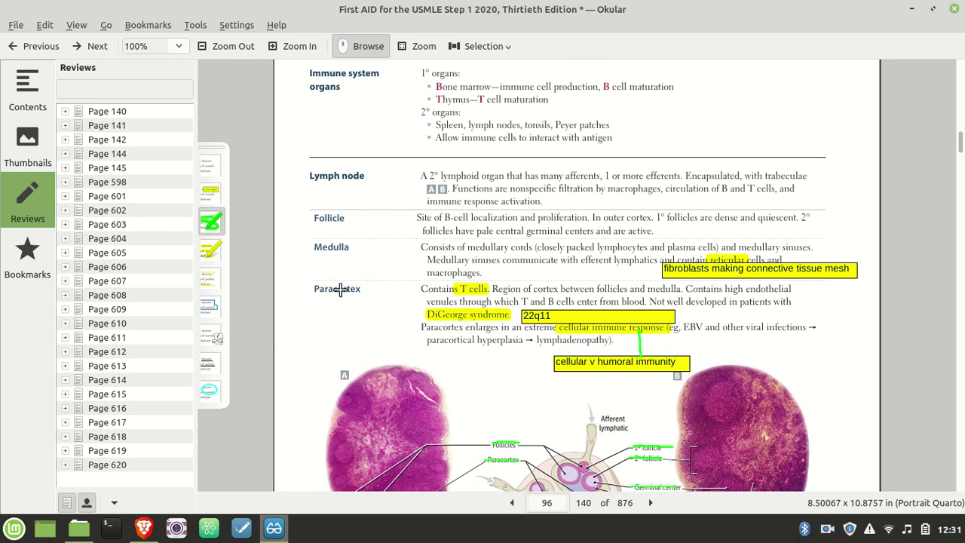
scroll(347, 314, down, 1)
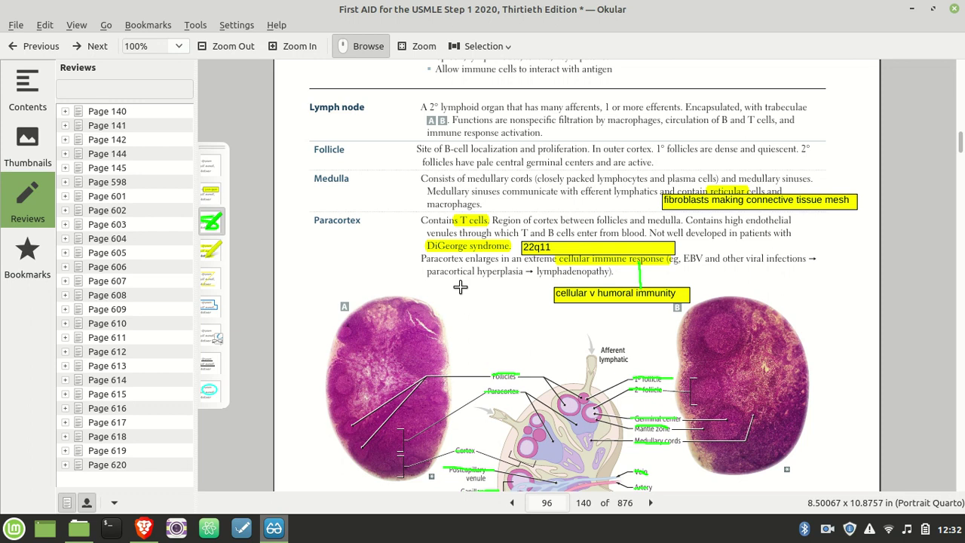
scroll(460, 287, down, 2)
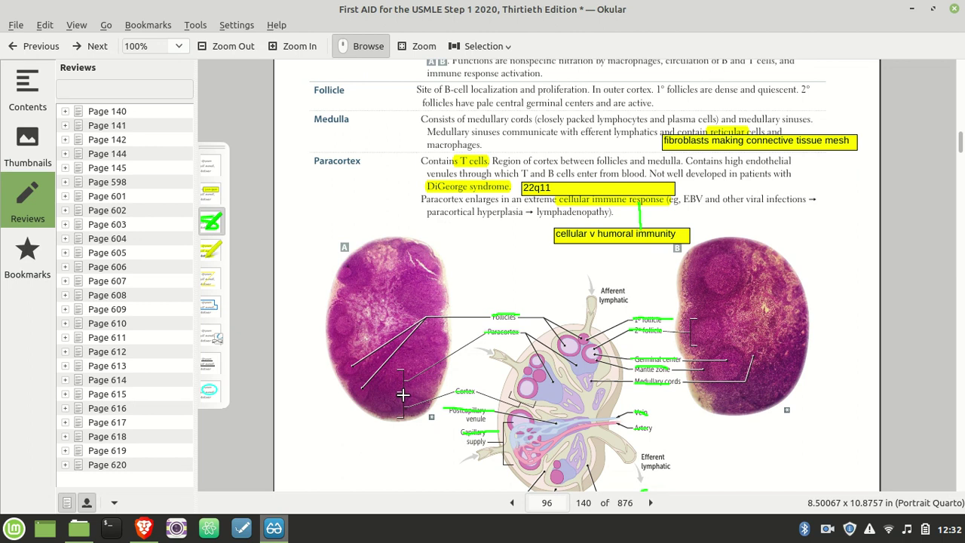
Draw an outer and an inner green arc around the paracortex on micrograph A.
mouse_move(403, 393)
mouse_down()
mouse_move(367, 382)
mouse_move(352, 329)
mouse_move(352, 298)
mouse_move(379, 269)
mouse_up()
drag(412, 264, 412, 265)
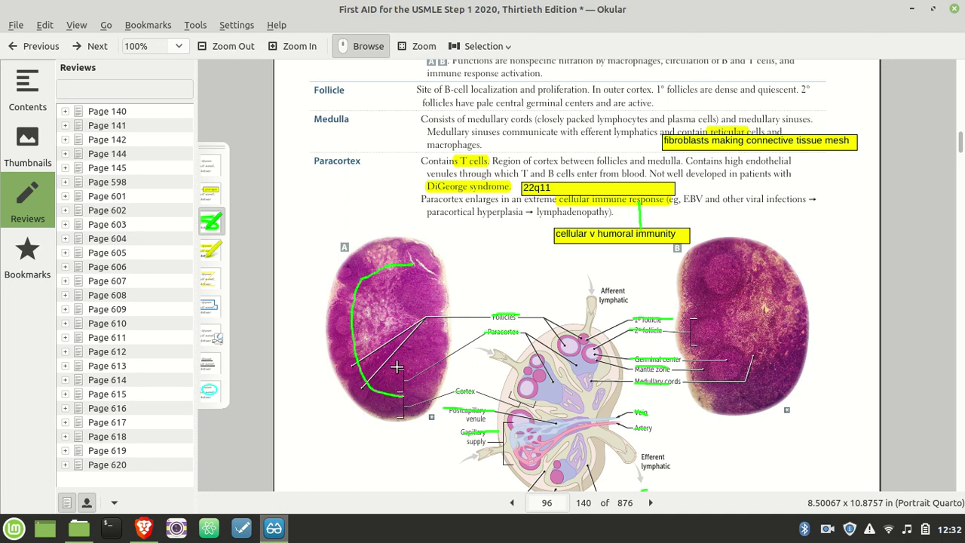
mouse_move(397, 367)
mouse_down()
mouse_move(367, 338)
mouse_move(371, 306)
mouse_move(388, 283)
mouse_move(417, 274)
mouse_up()
Write green letters A and B beside the arcs on micrograph A.
mouse_move(328, 331)
mouse_down()
mouse_move(344, 338)
mouse_move(330, 329)
mouse_up()
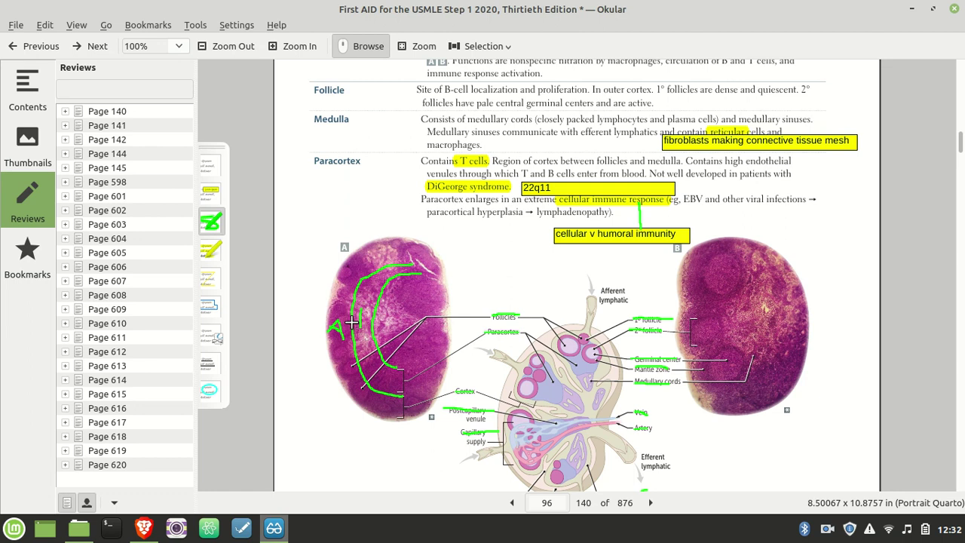
drag(361, 302, 363, 334)
scroll(530, 347, down, 3)
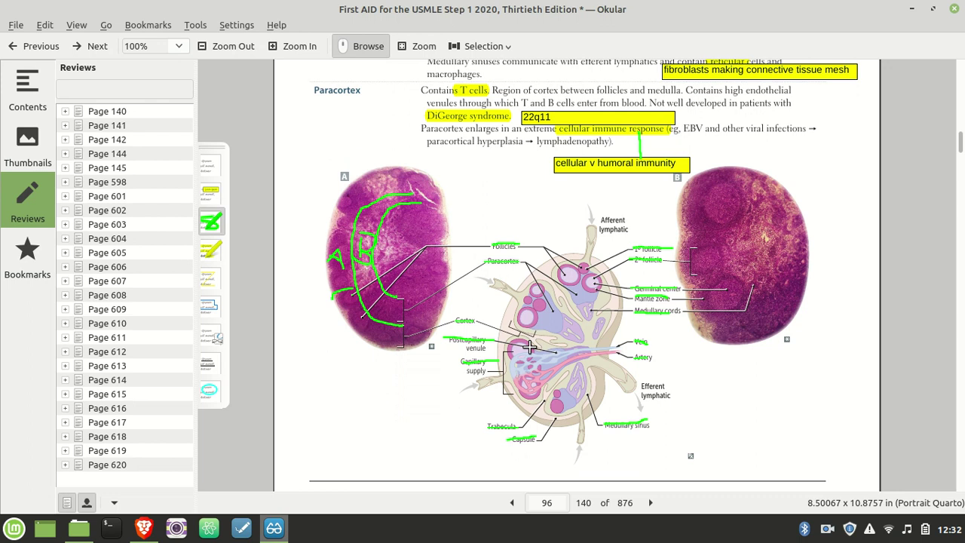
scroll(530, 346, up, 5)
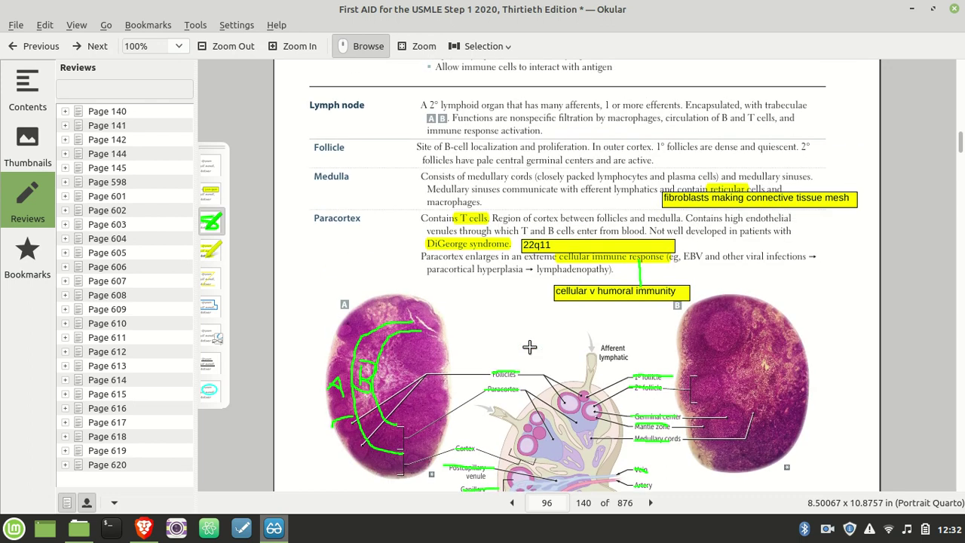